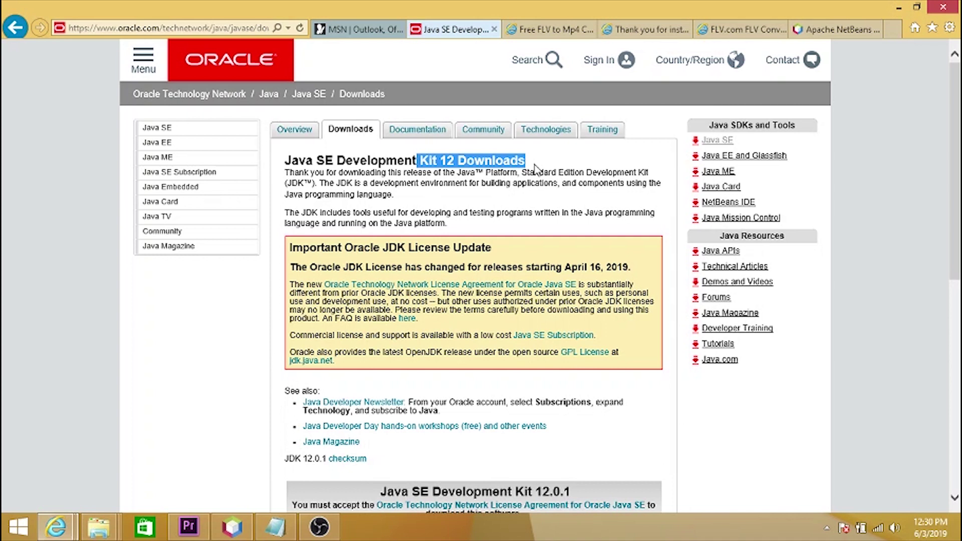
Step: Go from the Apache NetBeans releases page back to the Java SE page and select its address
left_click(536, 168)
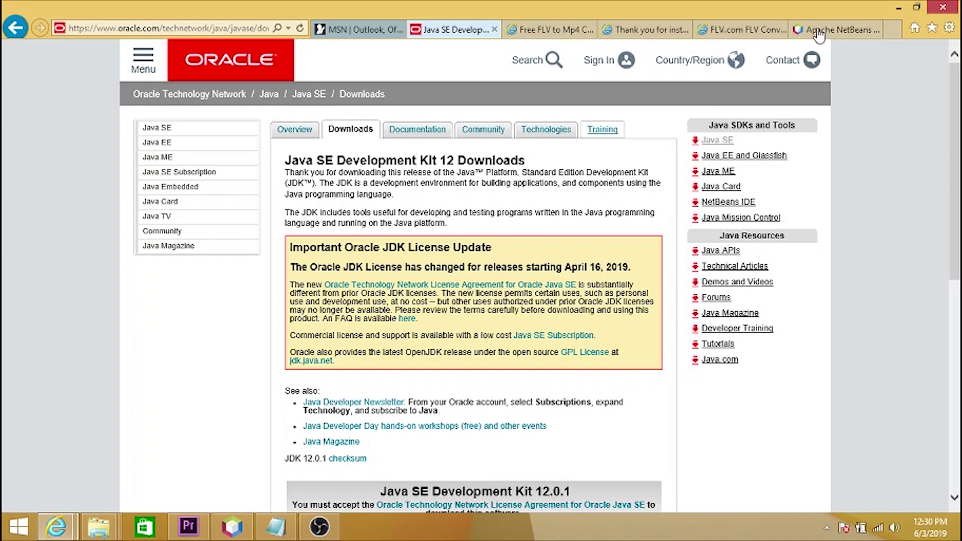
left_click(835, 30)
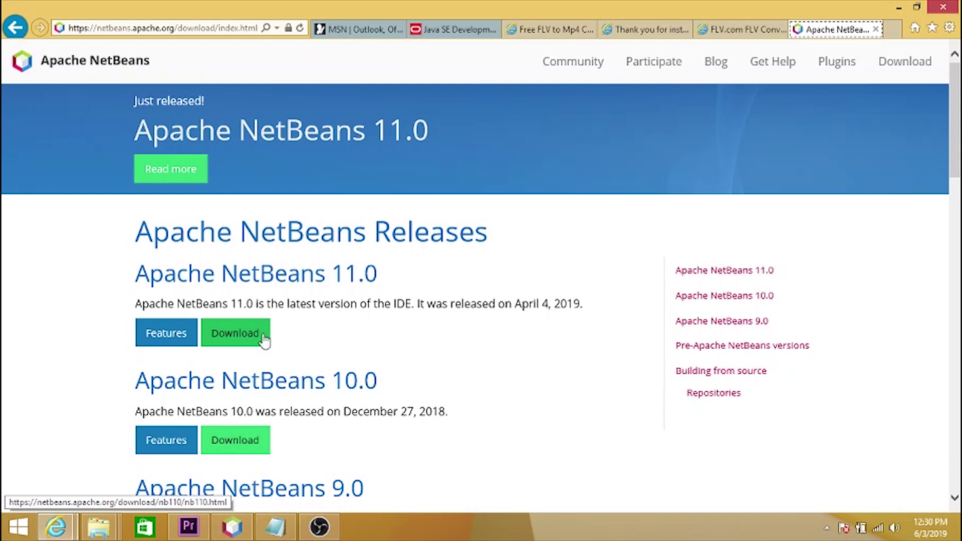
left_click(451, 30)
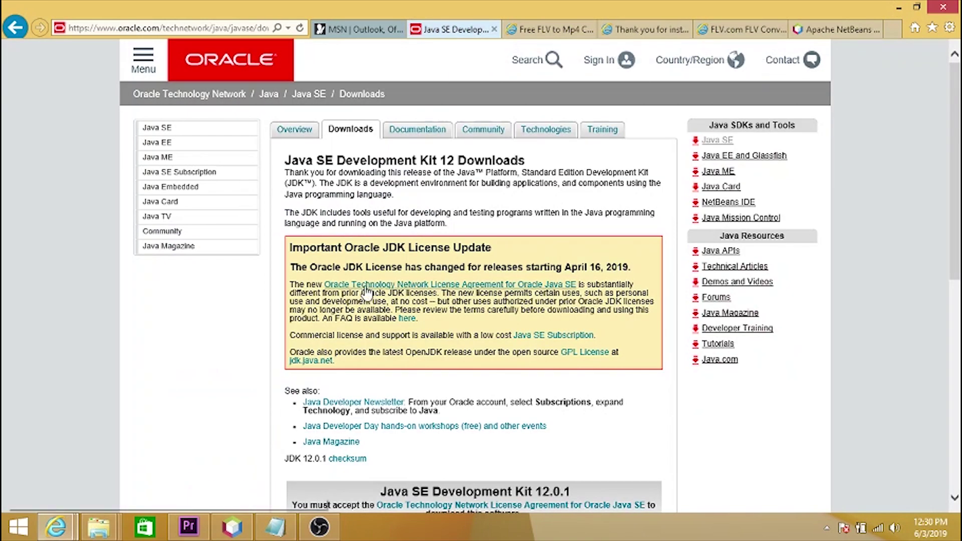
mouse_move(955, 185)
left_mouse_down()
mouse_move(954, 222)
mouse_move(954, 154)
left_mouse_up()
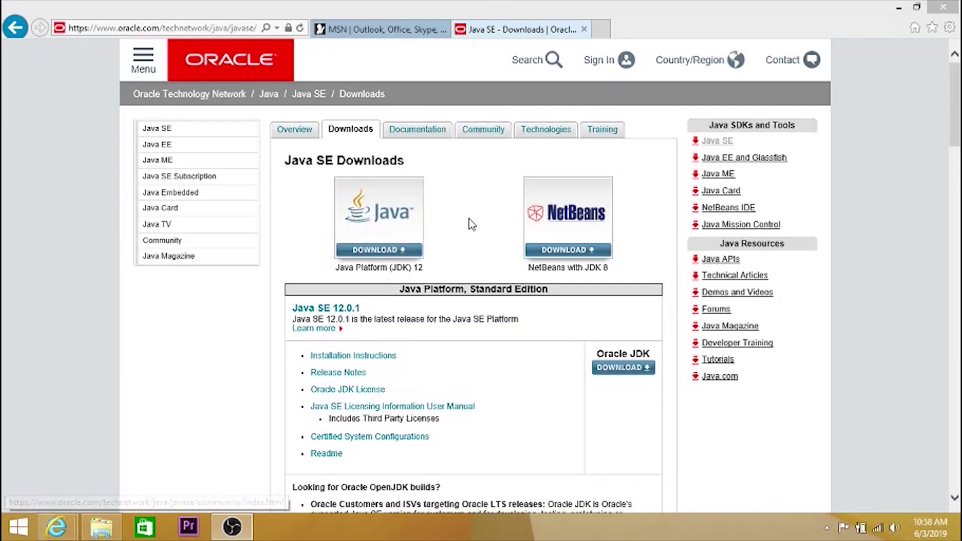
left_click(234, 29)
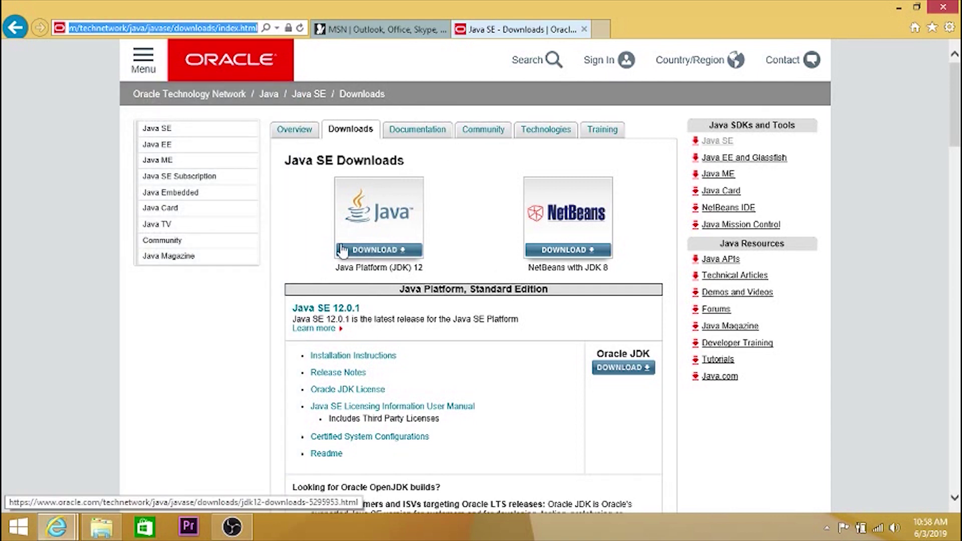
Step: Open the JDK 12 download page, accept the license, and download jdk-12.0.1_windows-x64_bin.exe
left_click(392, 256)
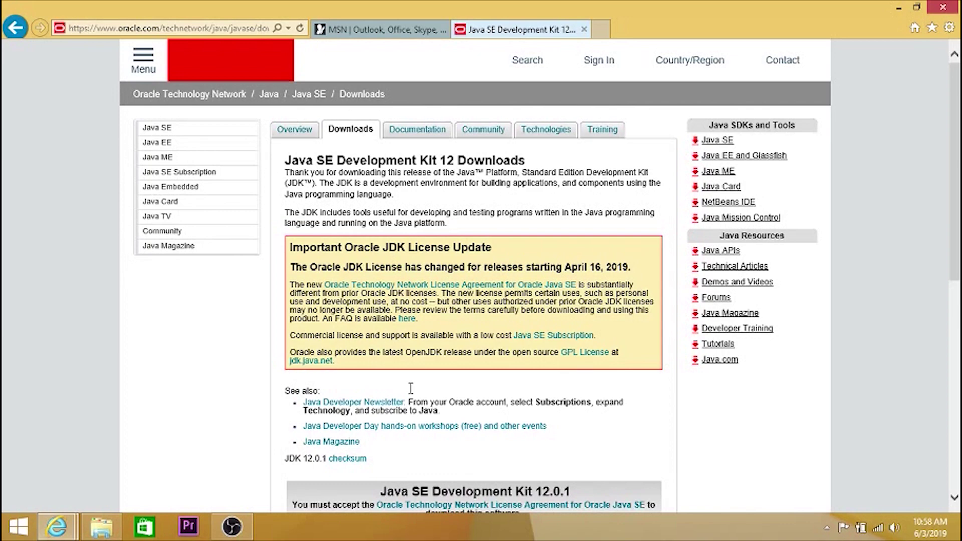
left_click_drag(955, 192, 956, 342)
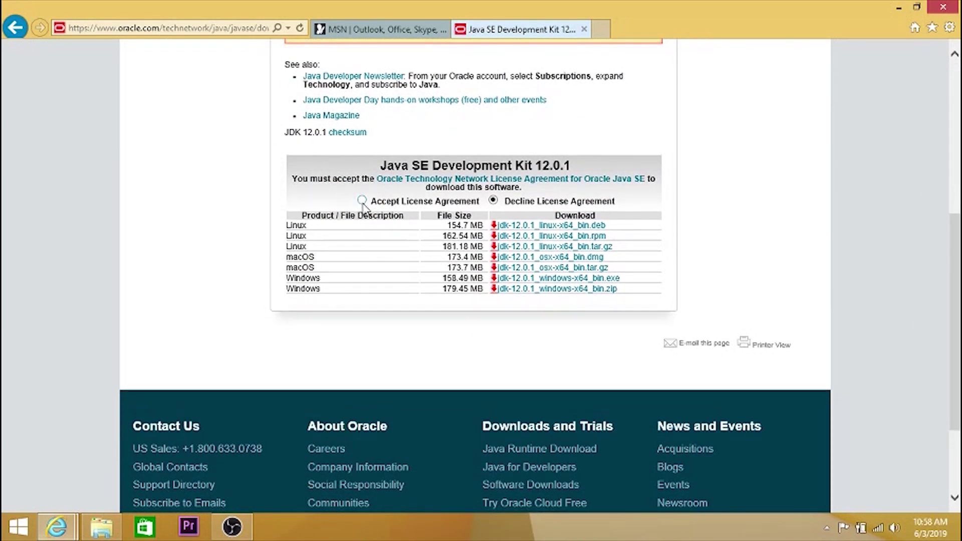
left_click(361, 201)
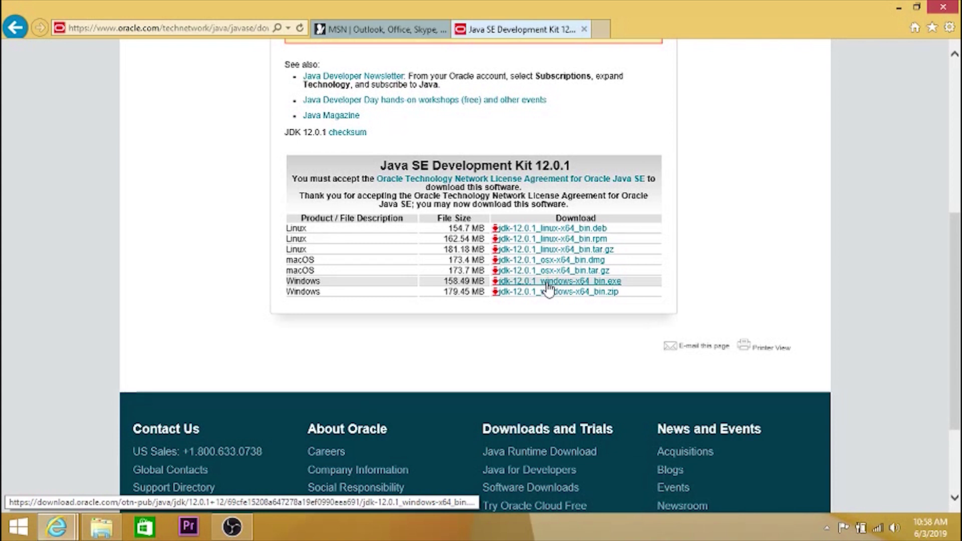
left_click(617, 286)
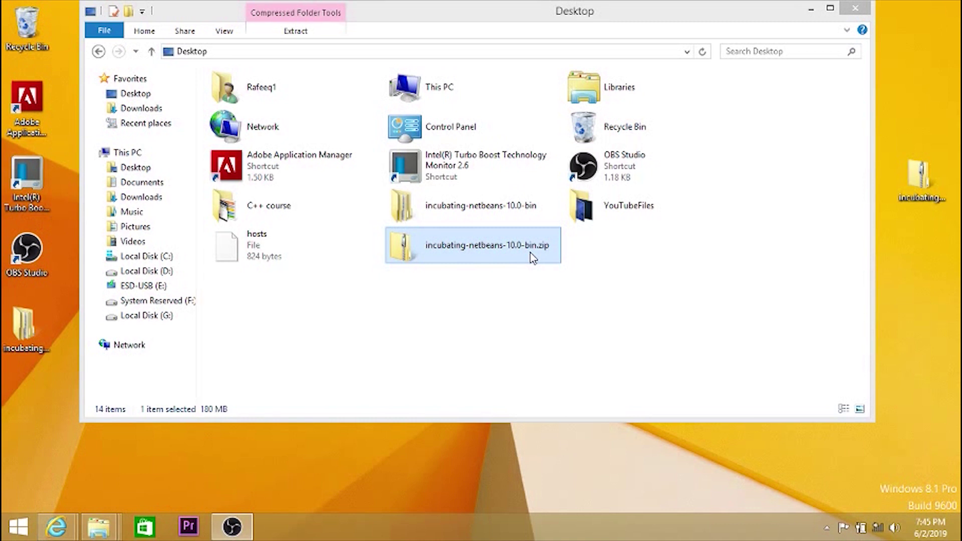
Step: Open incubating-netbeans-10.0-bin, then its netbeans folder, then the bin folder
left_click(490, 208)
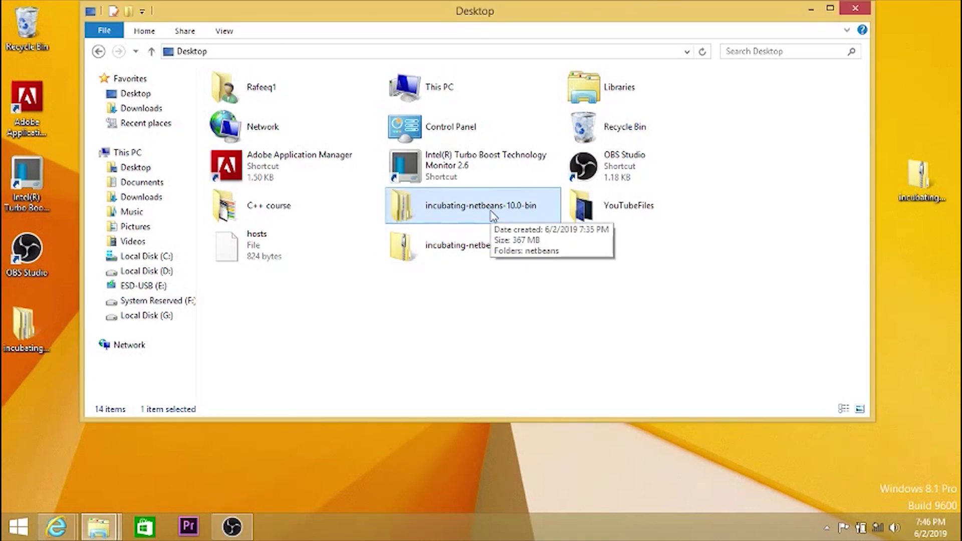
double_click(494, 216)
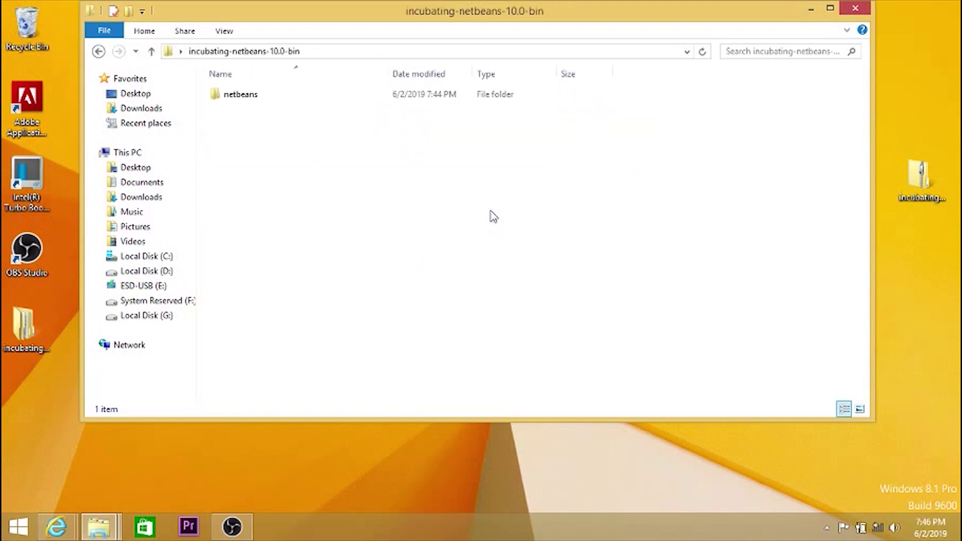
left_click(245, 98)
double_click(240, 96)
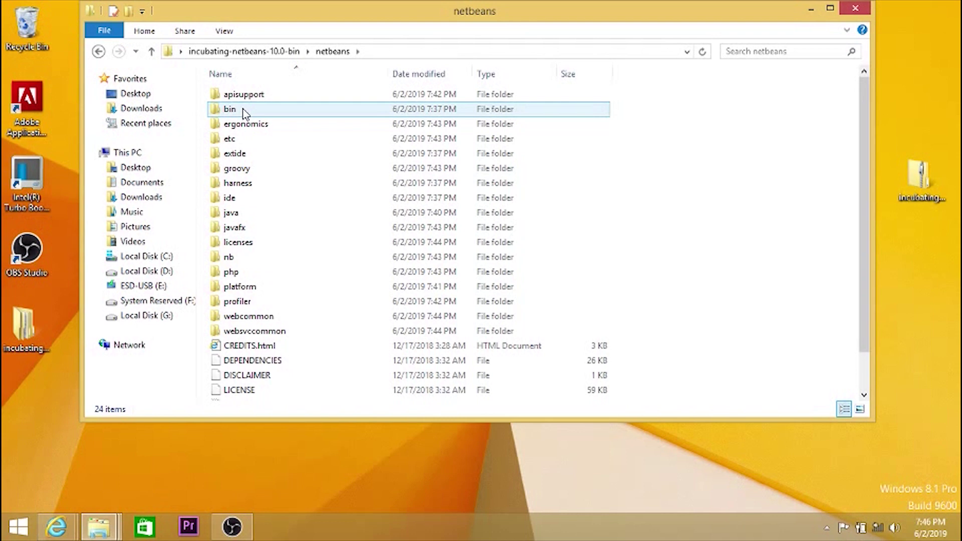
left_click(244, 113)
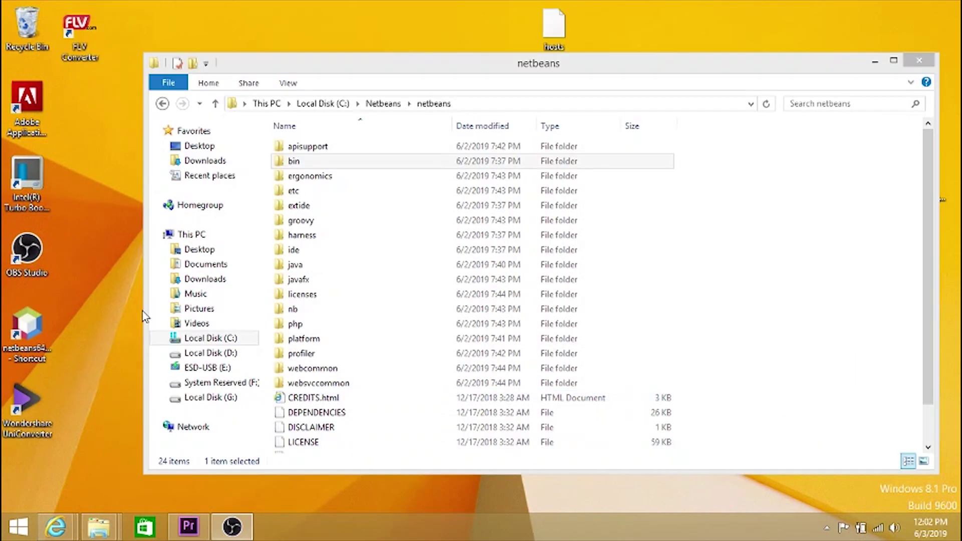
left_click(305, 162)
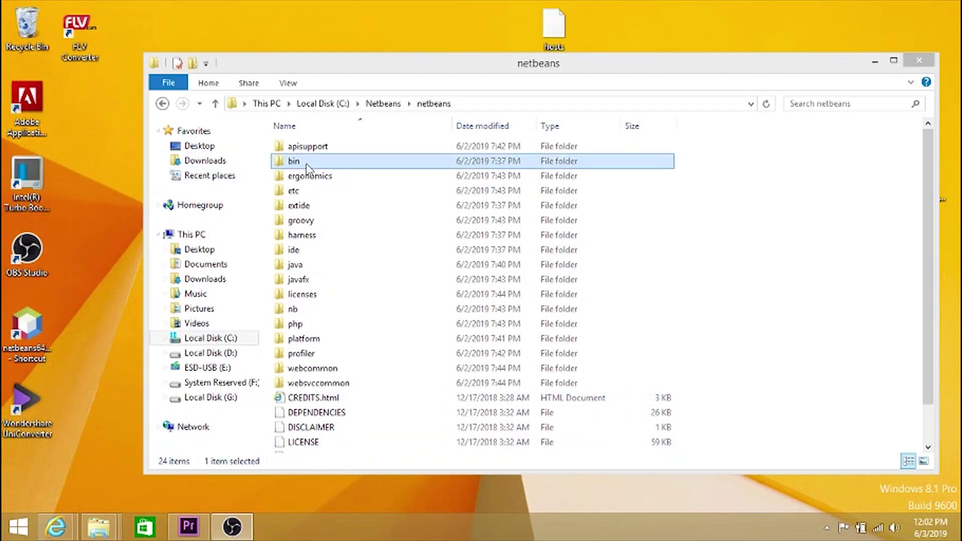
double_click(307, 162)
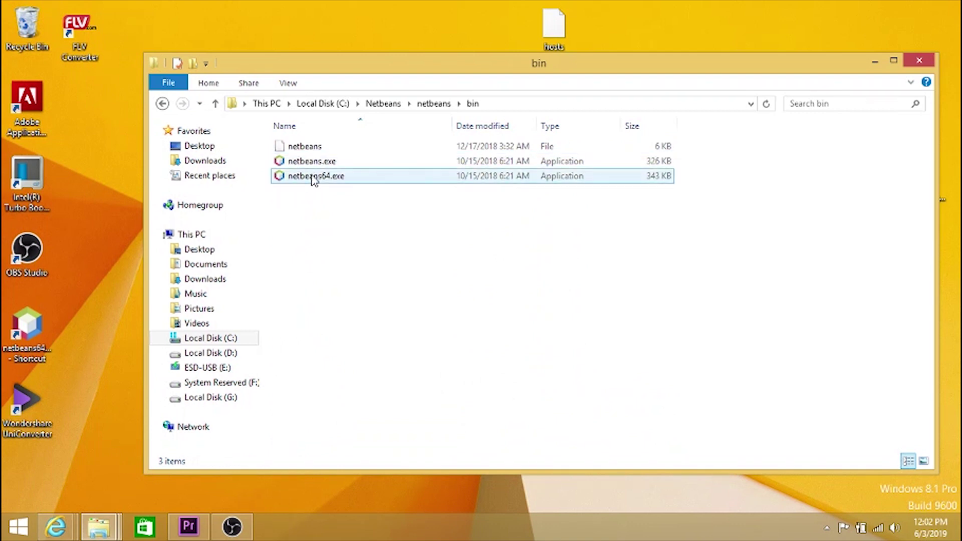
Step: Select the 64-bit netbeans64.exe launcher and start NetBeans from it
left_click(316, 176)
left_click(315, 176)
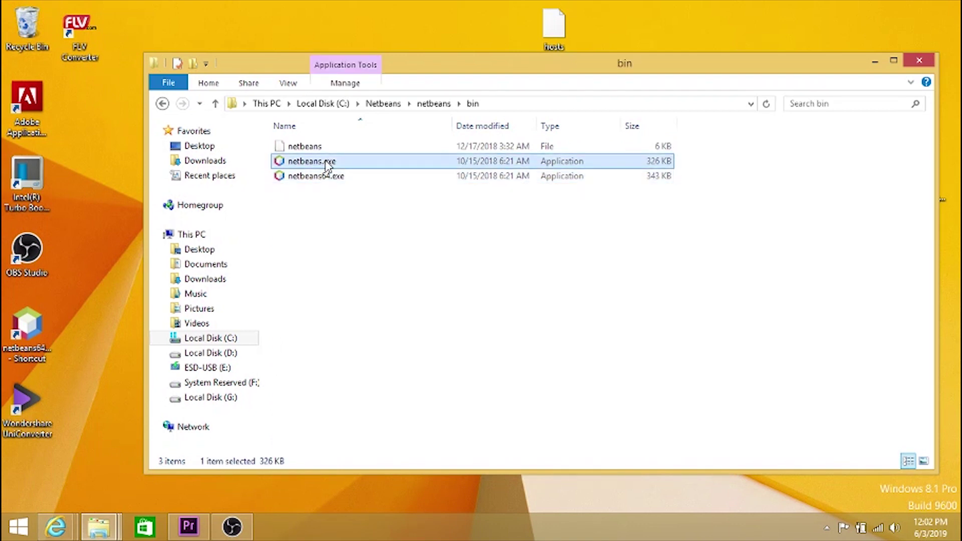
left_click(325, 176)
left_click(343, 177)
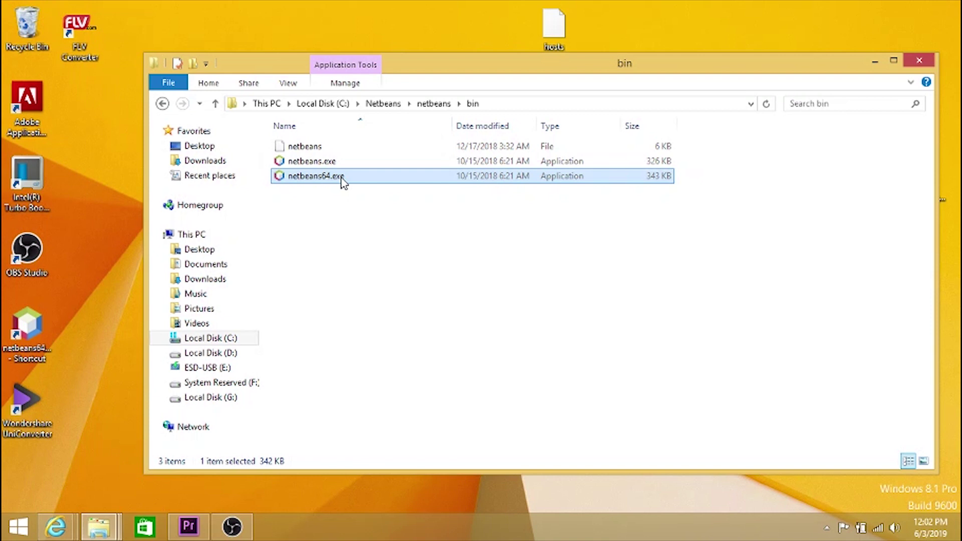
double_click(343, 181)
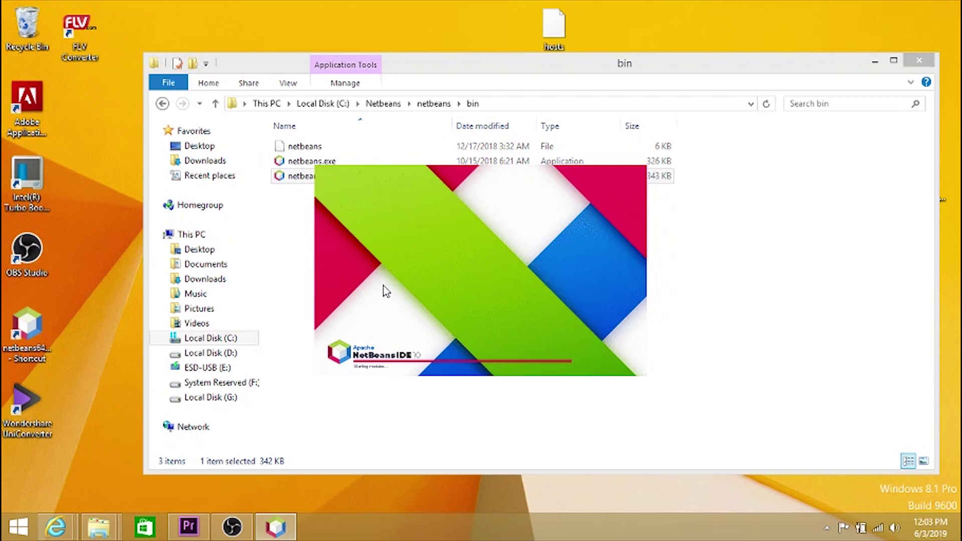
Step: Let NetBeans IDE 10.0 load while reselecting netbeans64.exe and showing the folder's full path
left_click(337, 178)
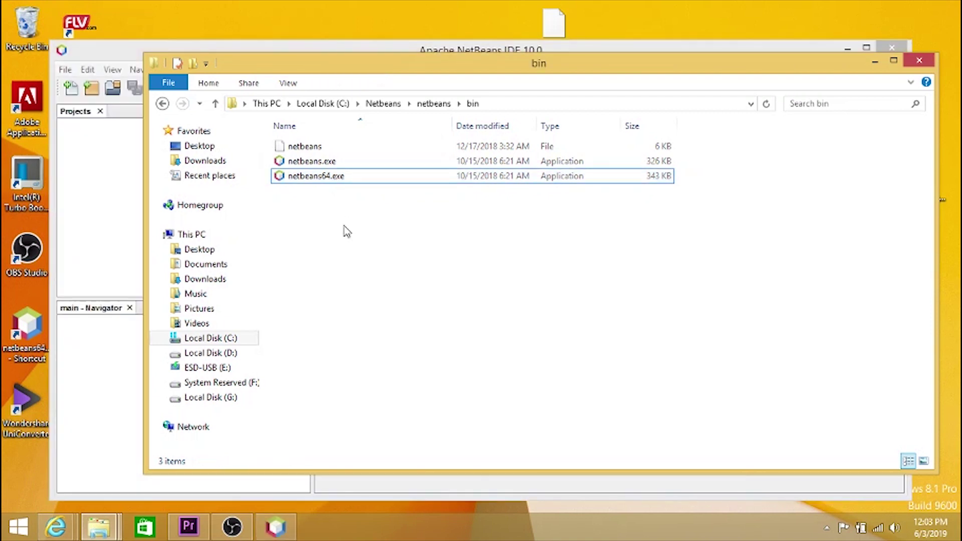
left_click(519, 104)
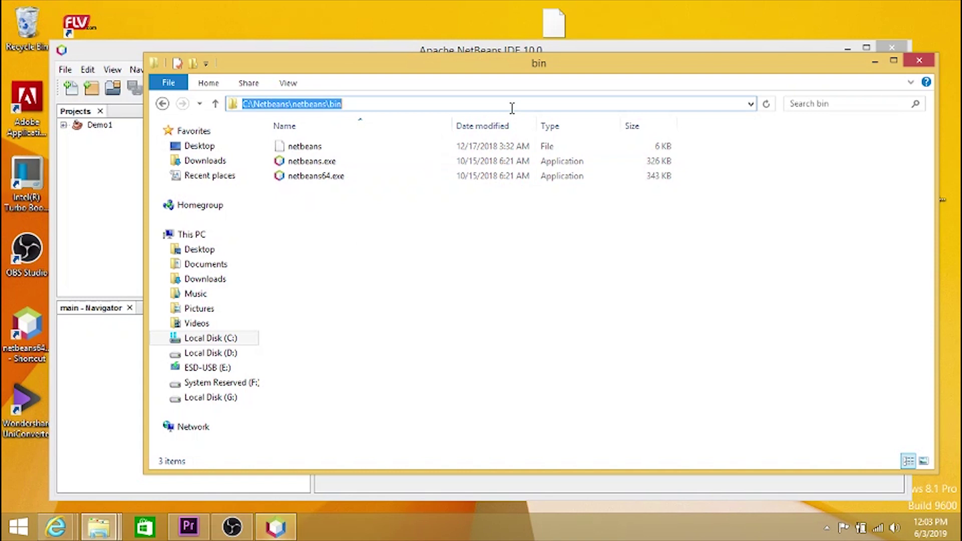
Step: Move up three folder levels from bin to the root of Local Disk (C:)
left_click(378, 106)
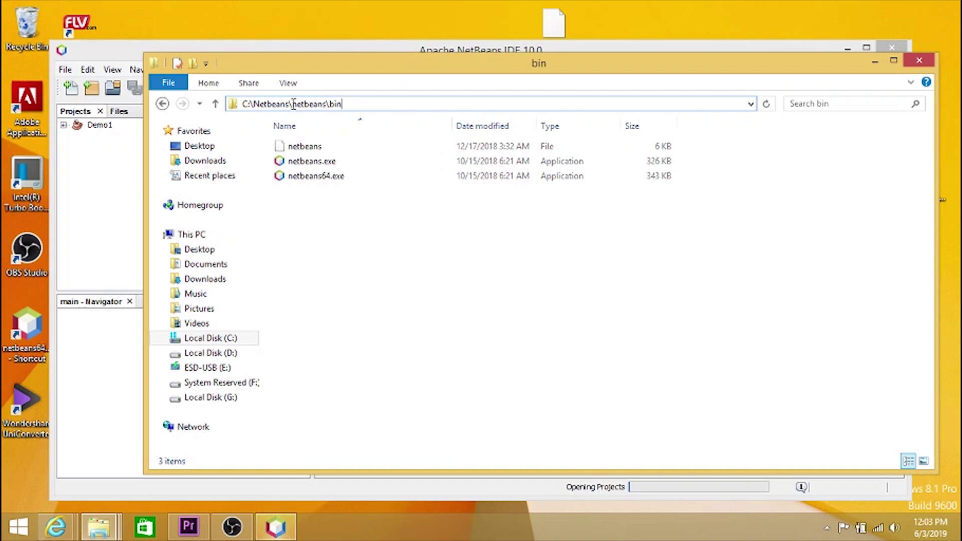
left_click(215, 104)
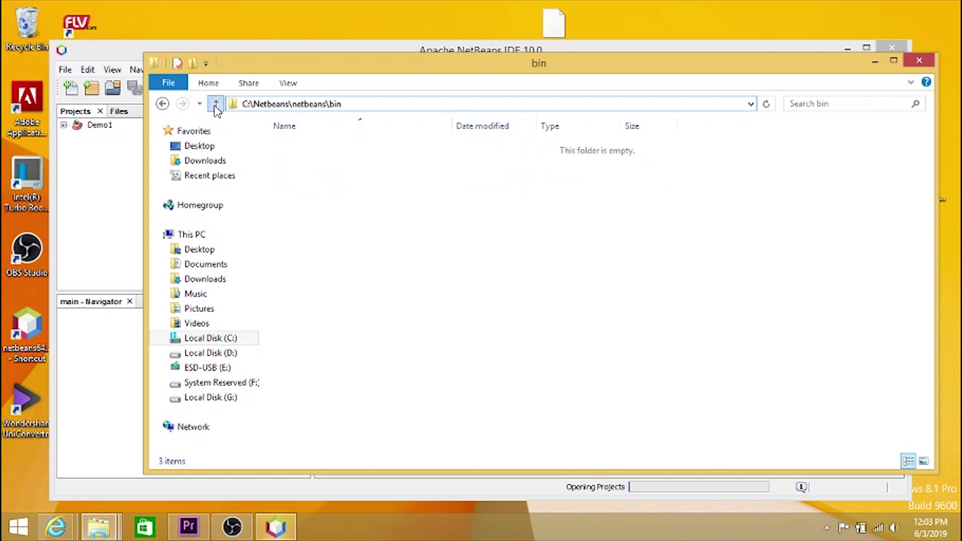
left_click(215, 104)
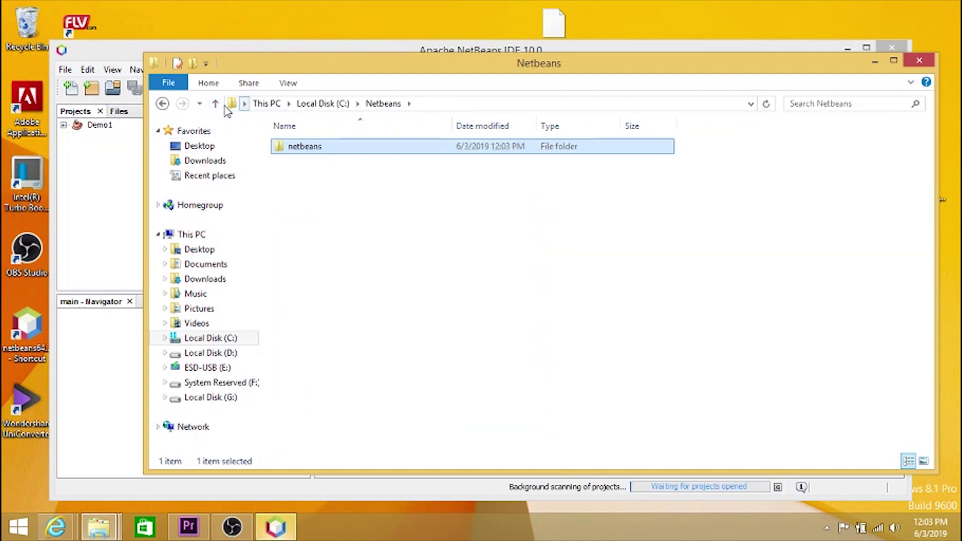
left_click(216, 103)
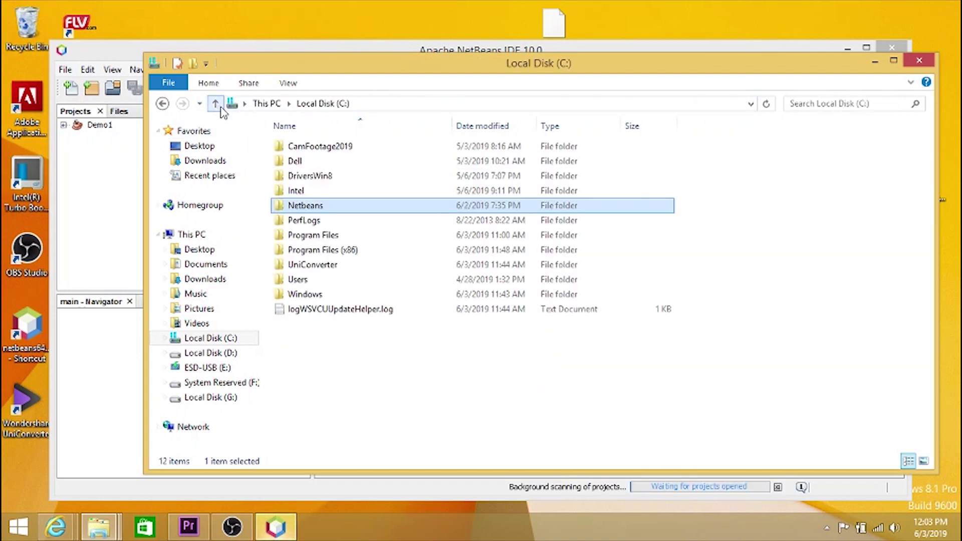
Step: Select the Netbeans folder and put its name into rename mode, keeping 'Netbeans'
left_click(305, 205)
left_click(376, 205)
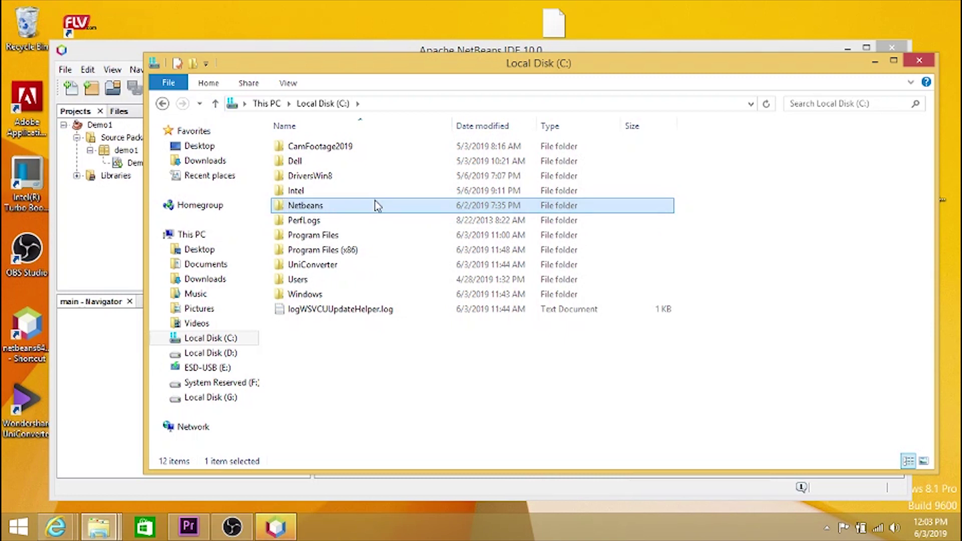
left_click(316, 210)
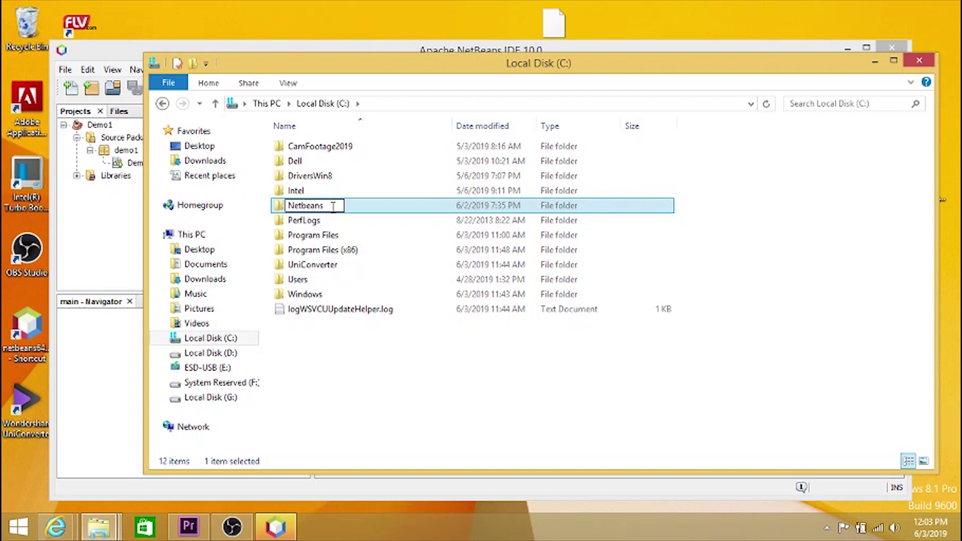
key("Return")
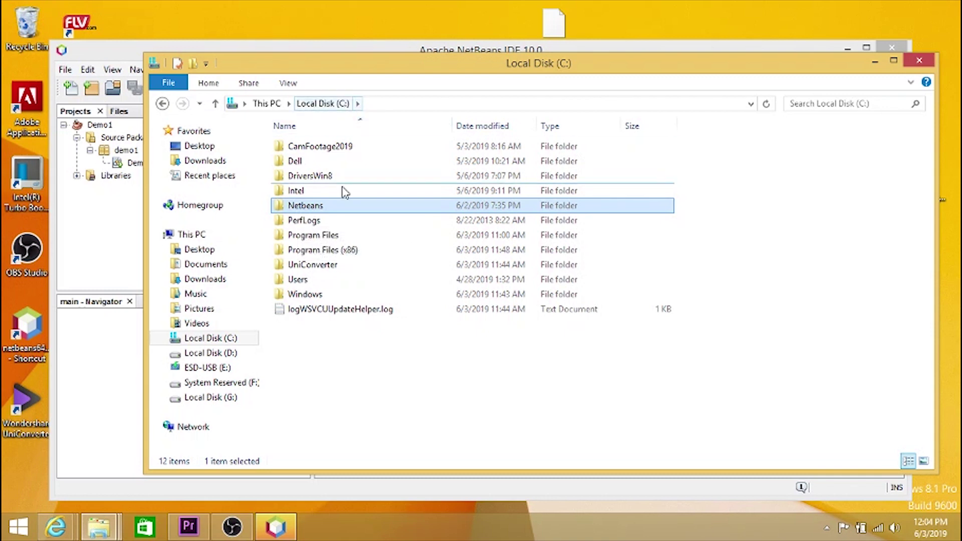
left_click(331, 207)
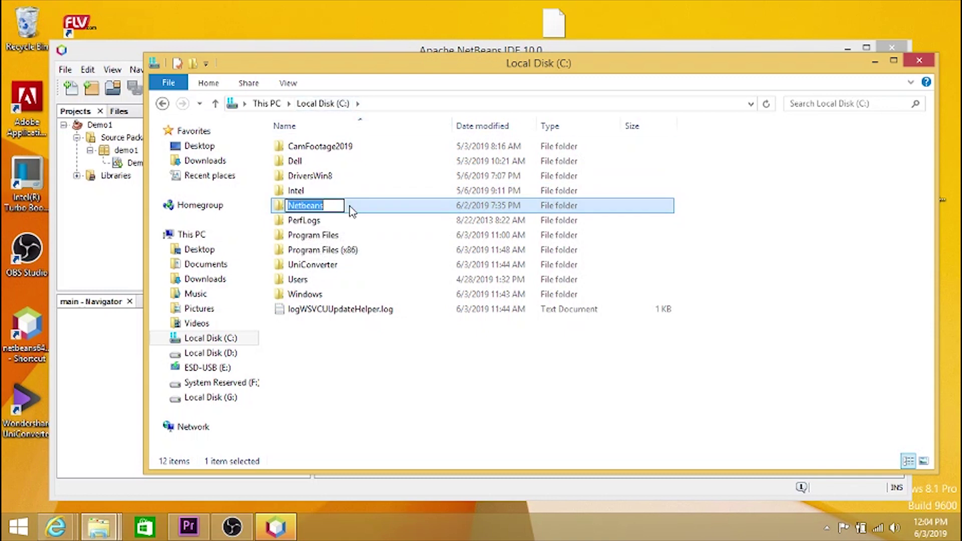
Step: Cancel the rename, open Netbeans > netbeans > bin, and show netbeans64.exe's shortcut menu
key("Escape")
double_click(323, 209)
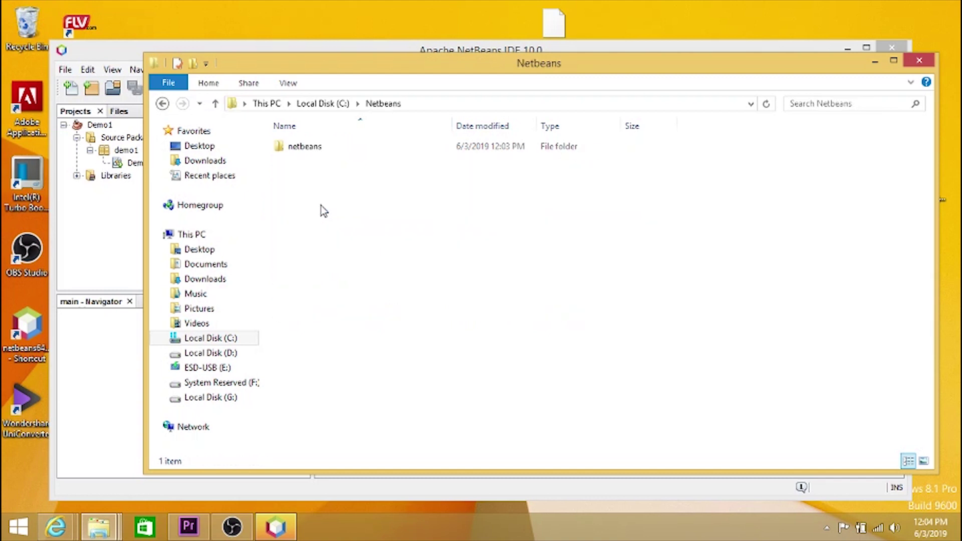
double_click(304, 146)
left_click(309, 161)
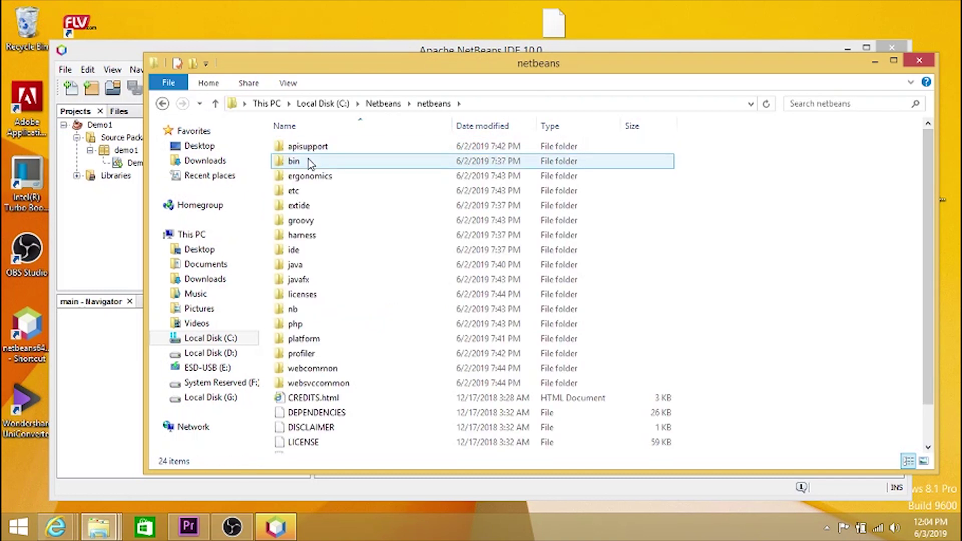
double_click(308, 160)
left_click(316, 176)
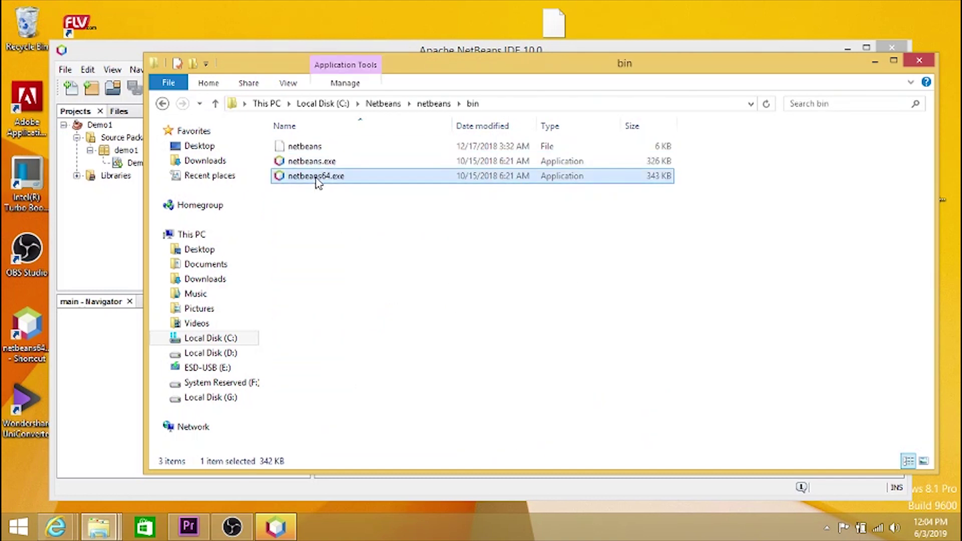
right_click(317, 181)
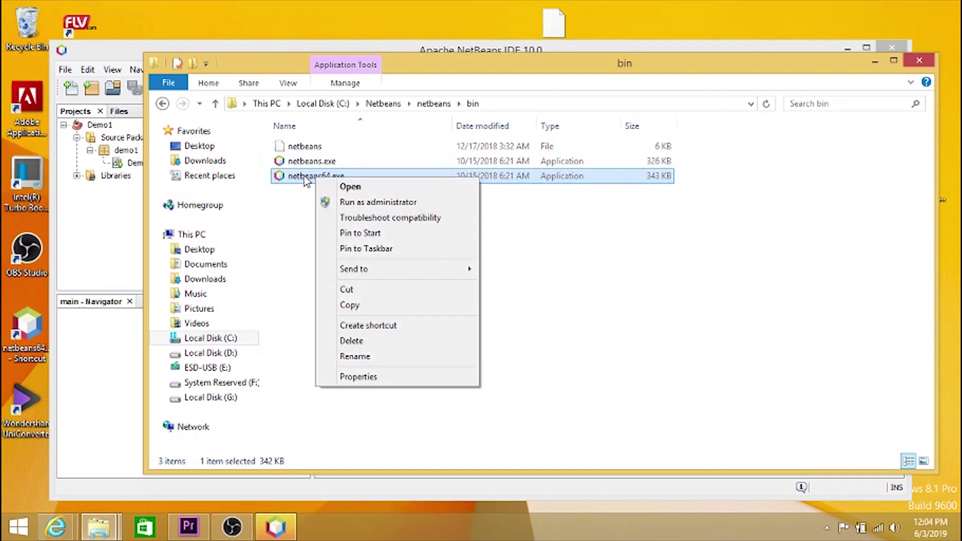